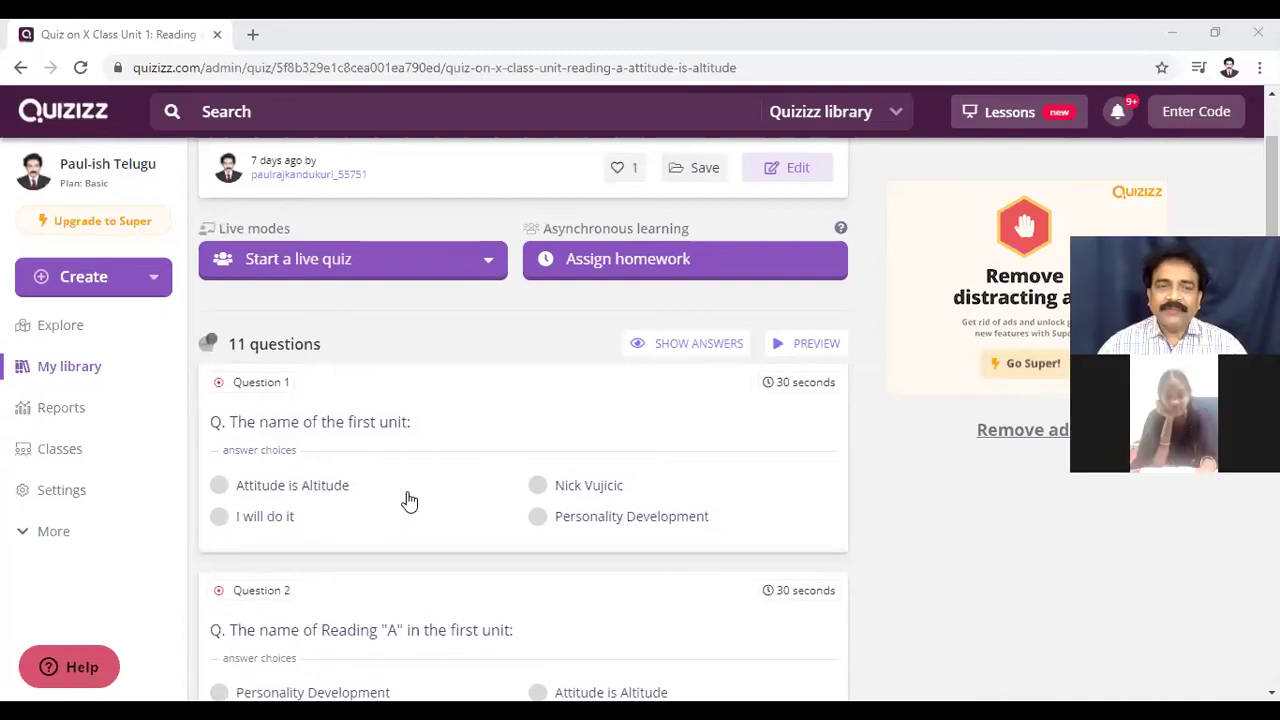
Step: Read through questions 1 to 11 of the Attitude is Altitude quiz together with their answer choices
scroll(384, 505, down, 1)
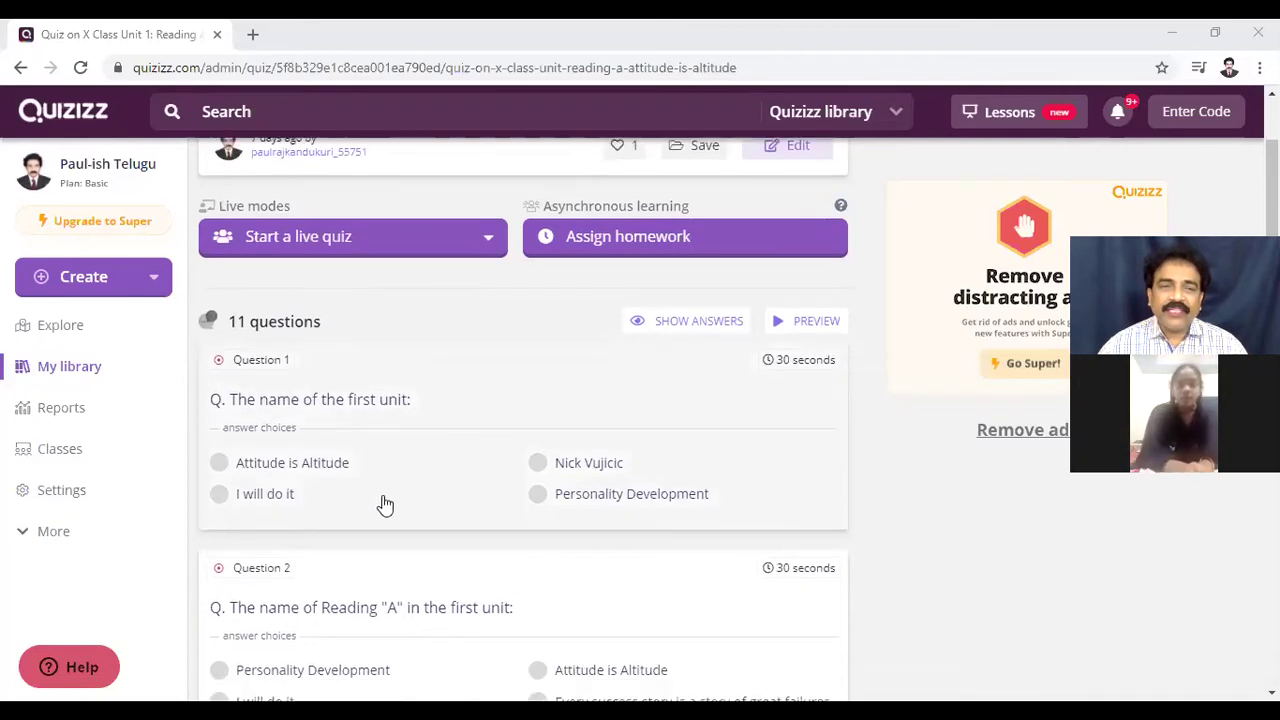
scroll(385, 505, down, 2)
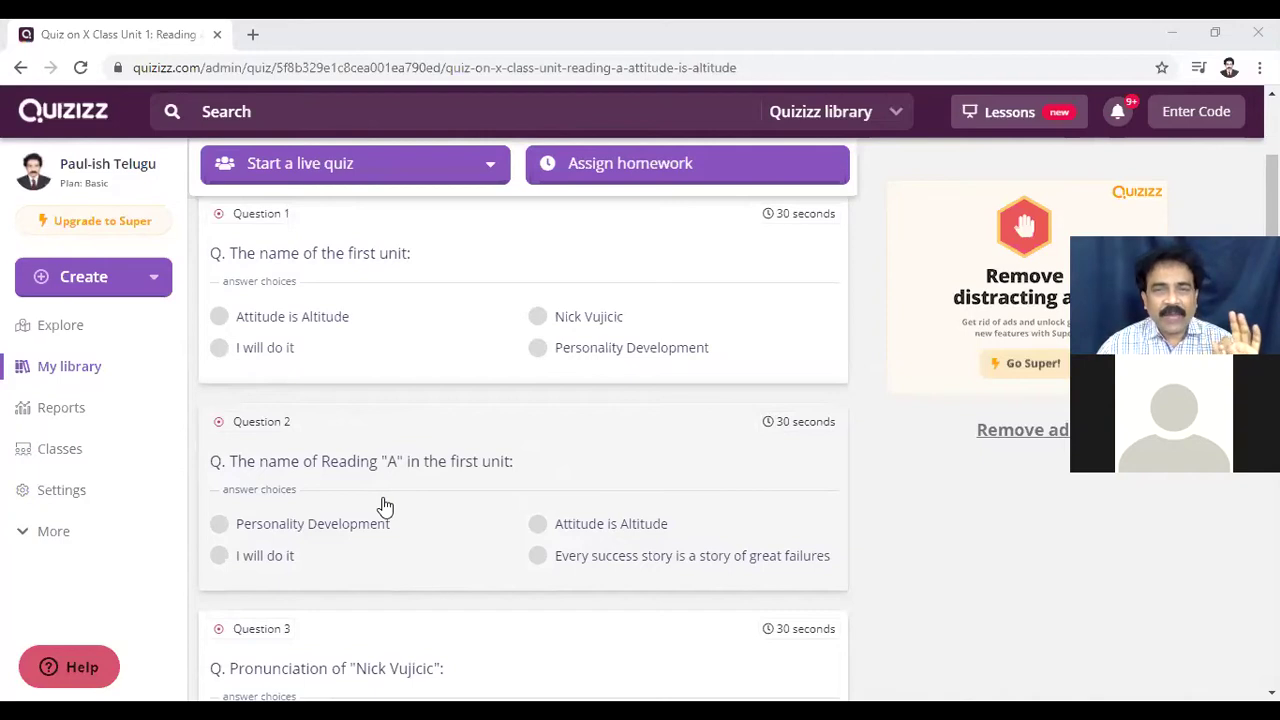
scroll(385, 507, down, 1)
scroll(385, 508, down, 1)
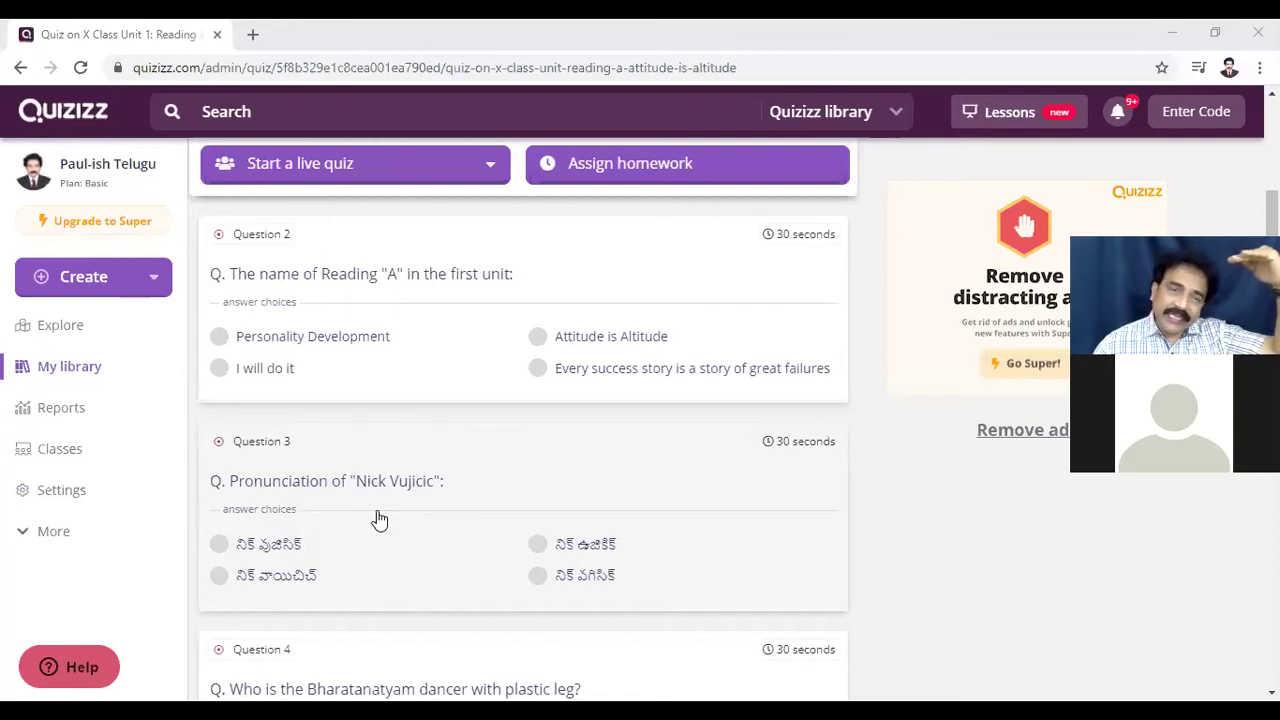
scroll(379, 519, down, 1)
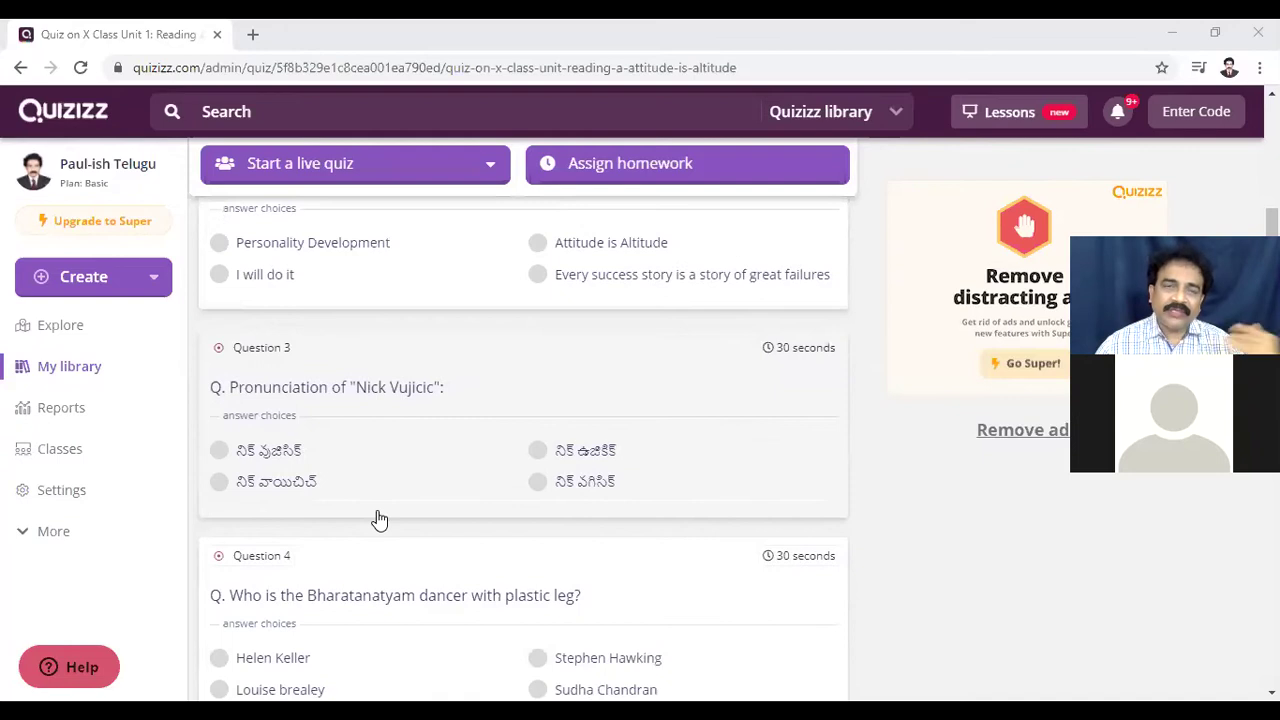
scroll(379, 519, down, 1)
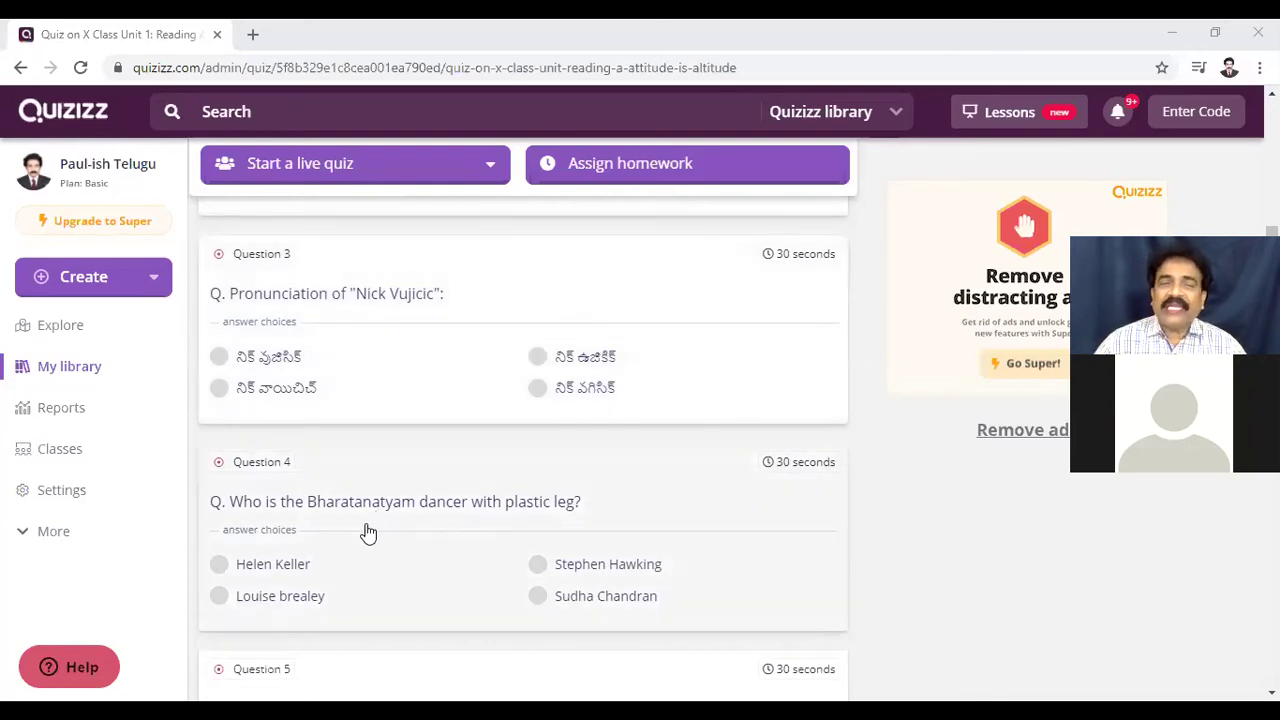
scroll(368, 533, down, 1)
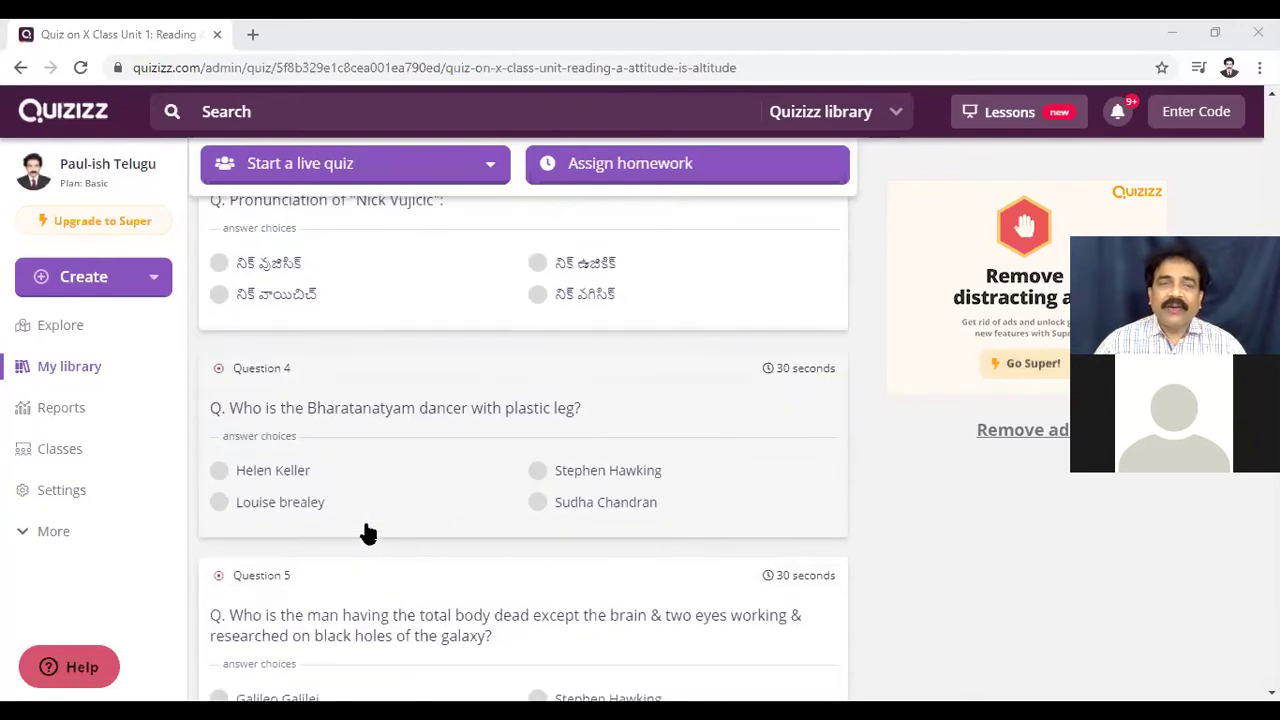
scroll(368, 535, down, 1)
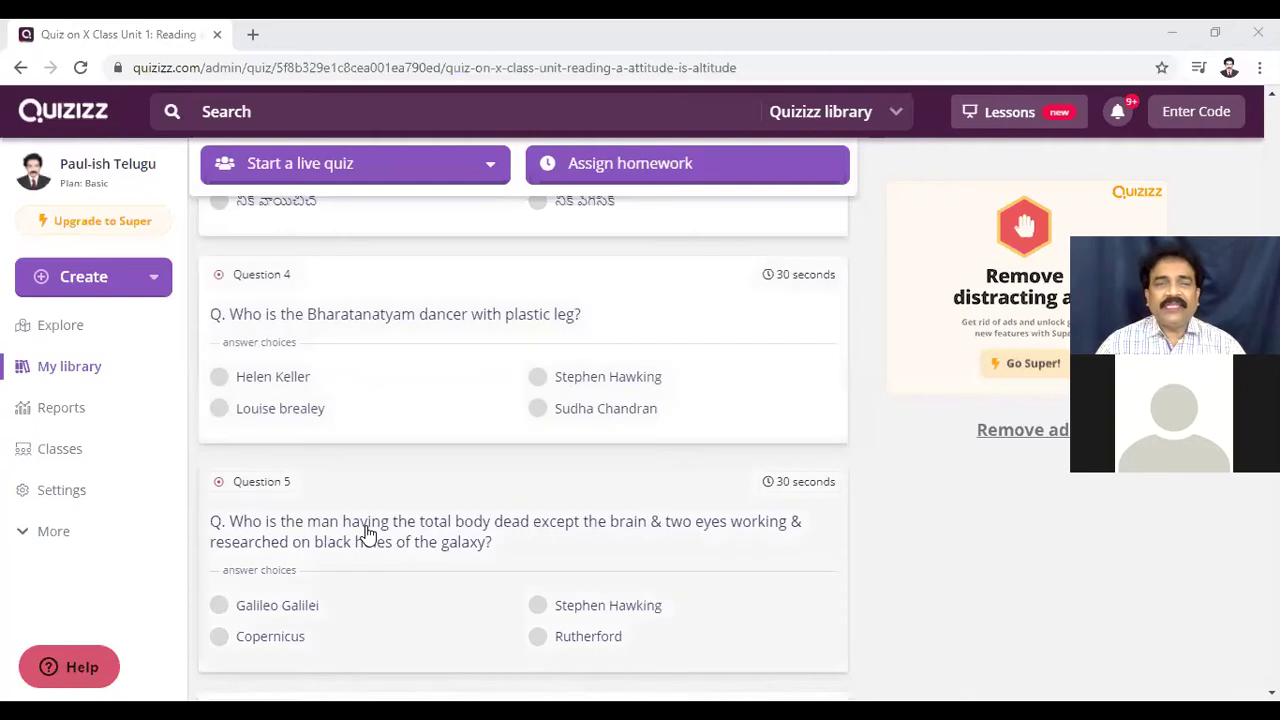
scroll(368, 535, down, 1)
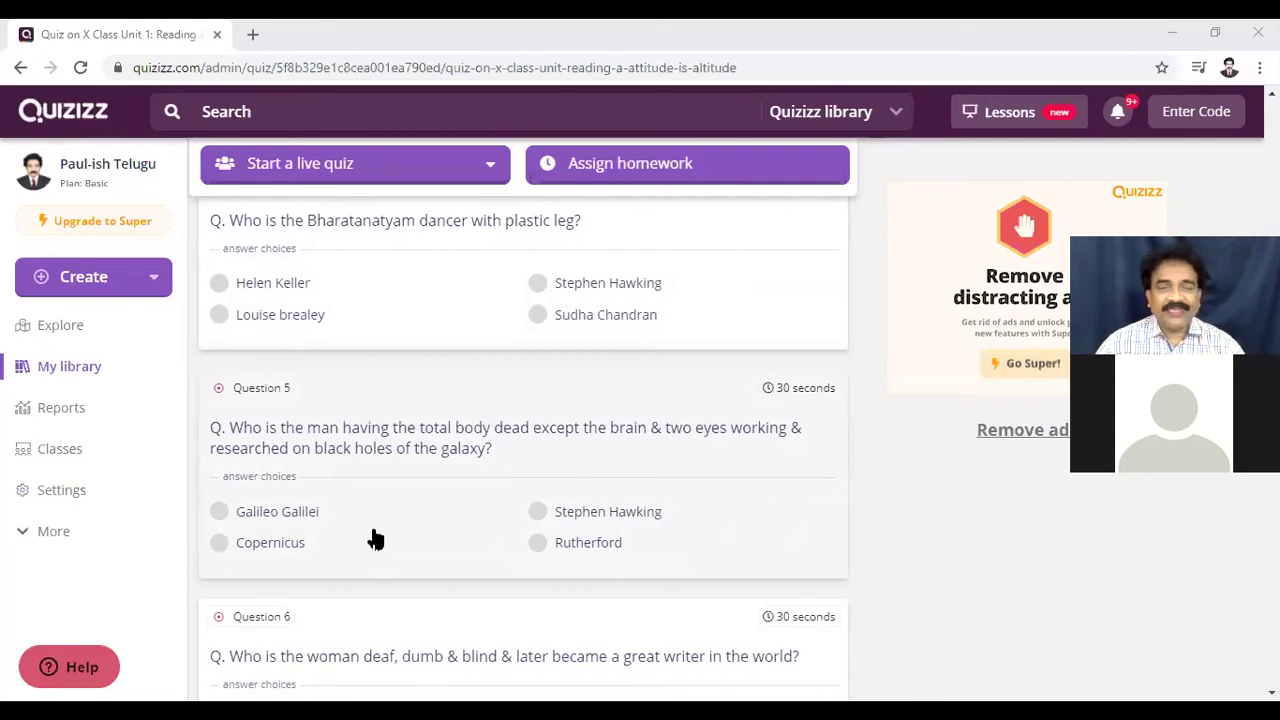
scroll(375, 538, down, 1)
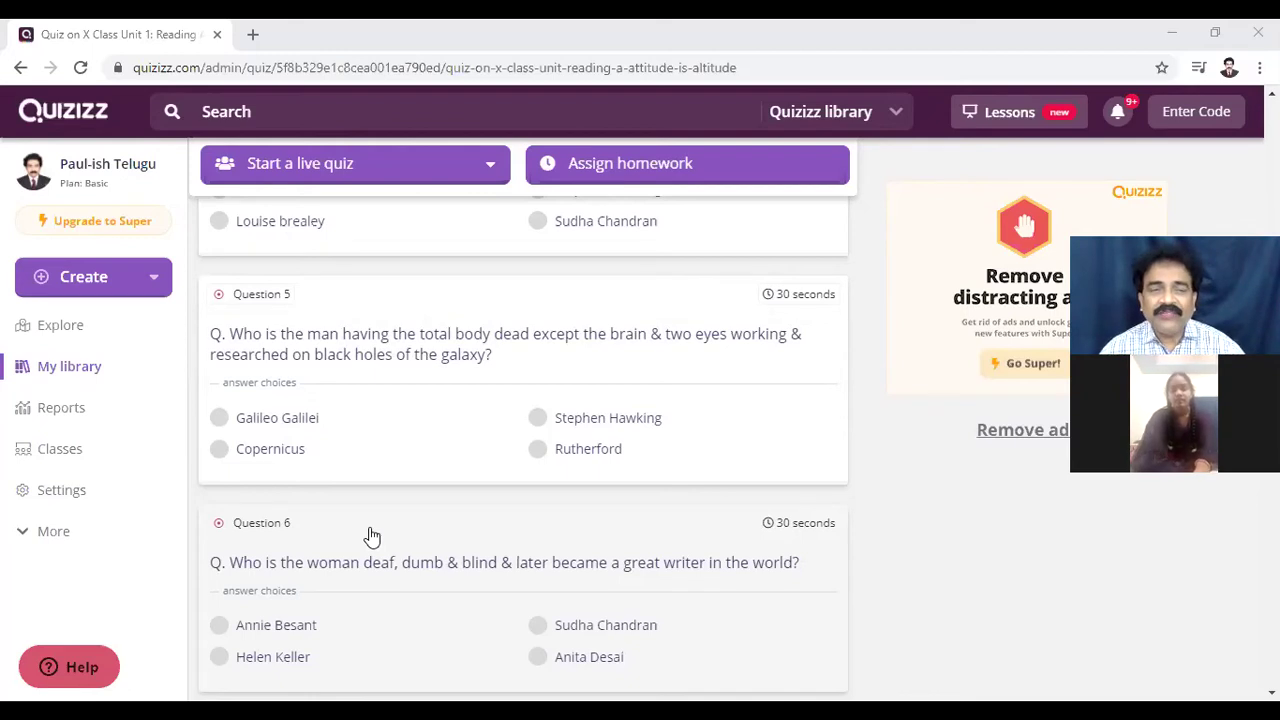
scroll(371, 537, down, 1)
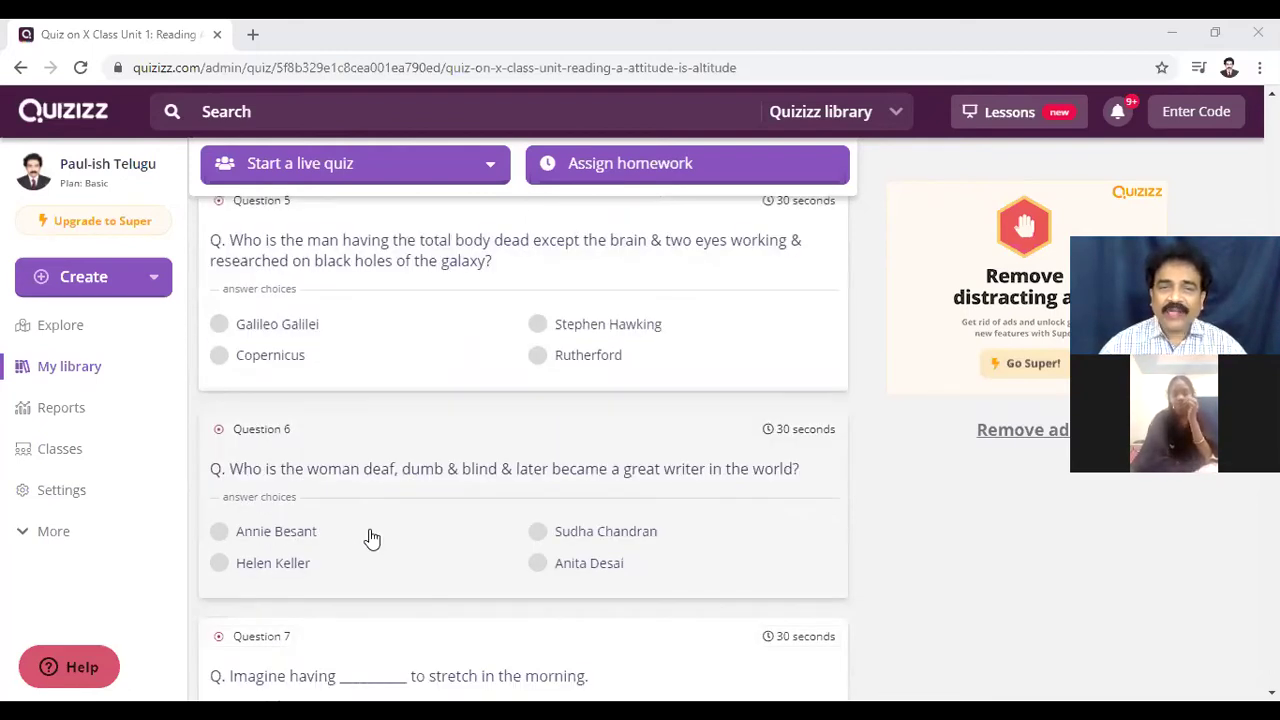
scroll(371, 537, down, 3)
scroll(370, 544, up, 1)
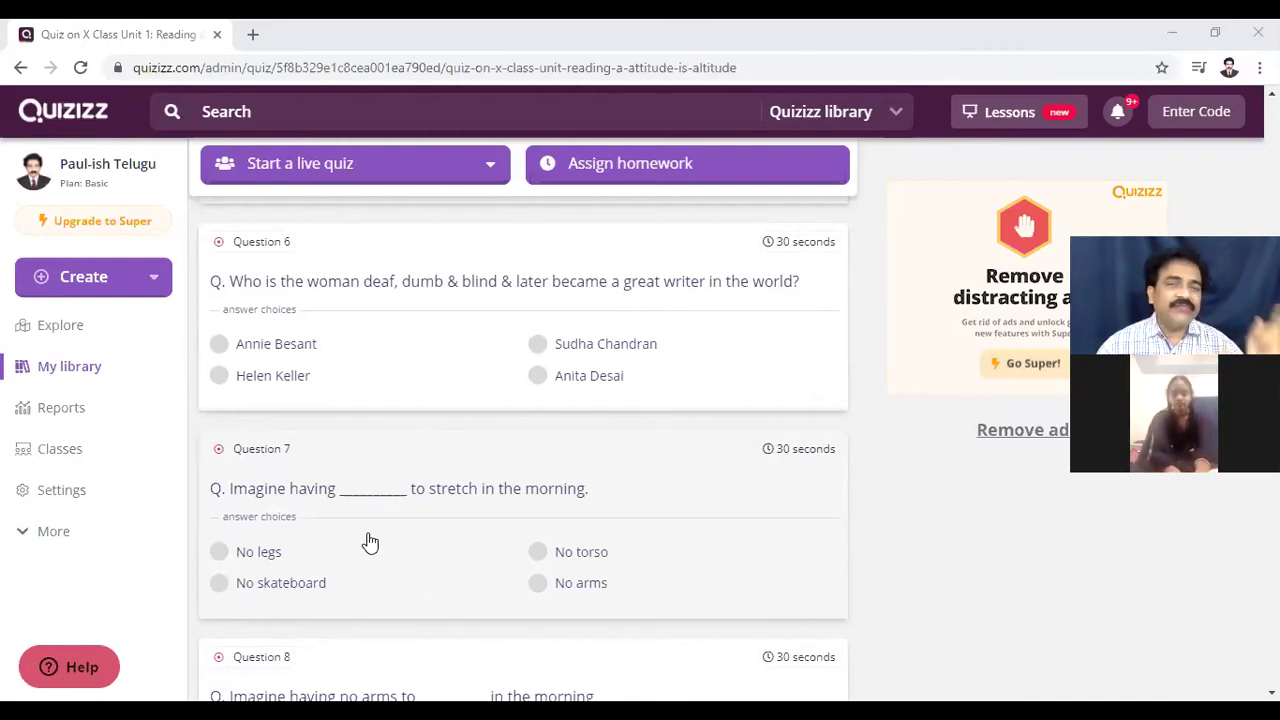
scroll(370, 542, down, 1)
scroll(370, 543, down, 1)
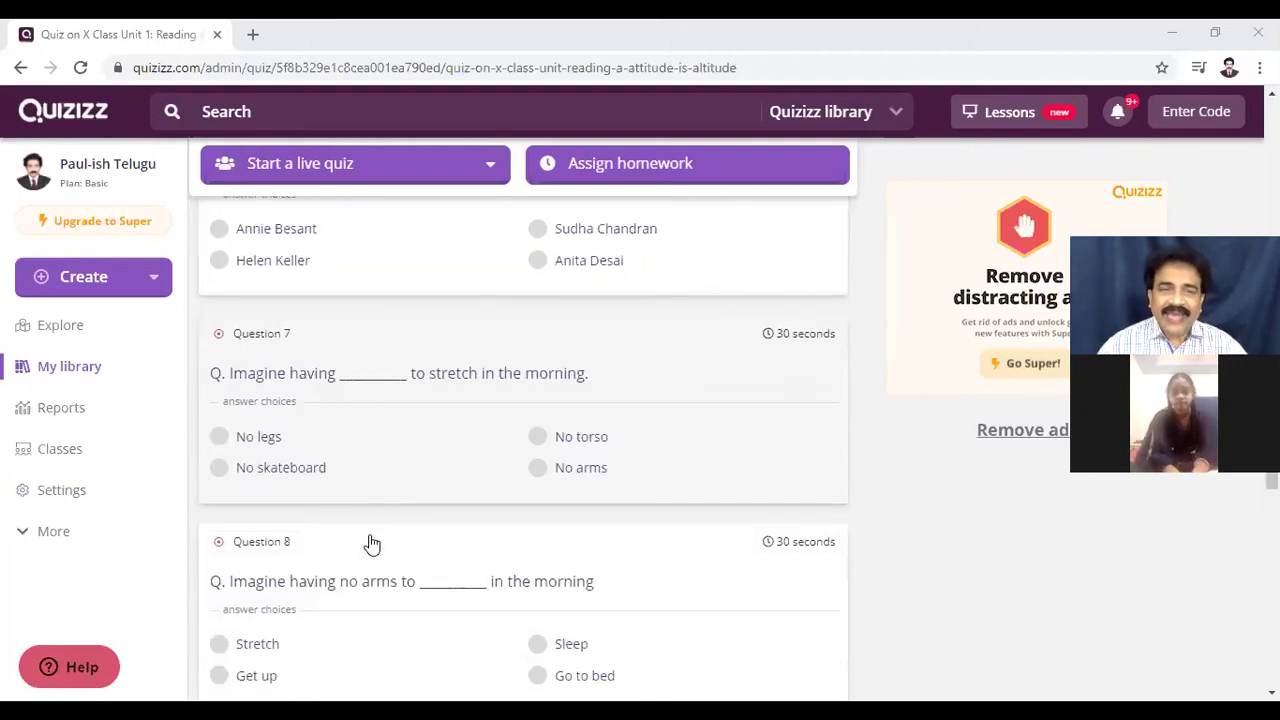
scroll(370, 542, down, 1)
scroll(370, 542, up, 1)
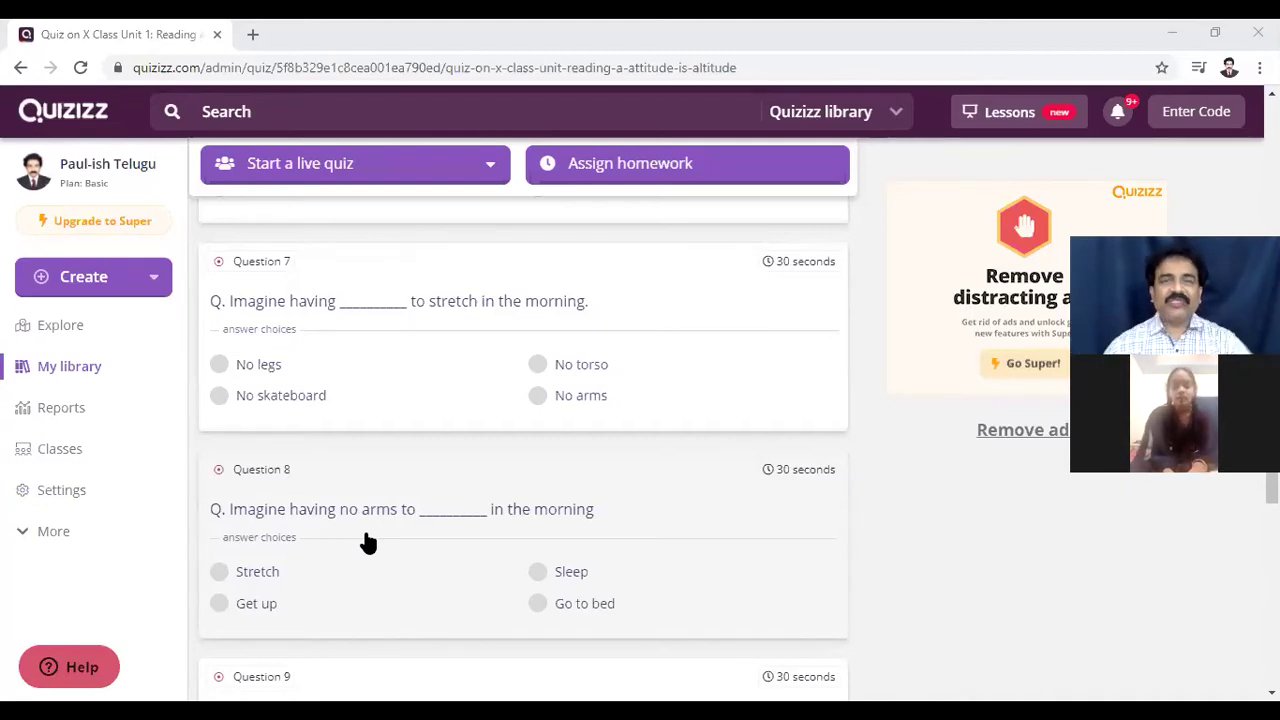
scroll(370, 508, down, 2)
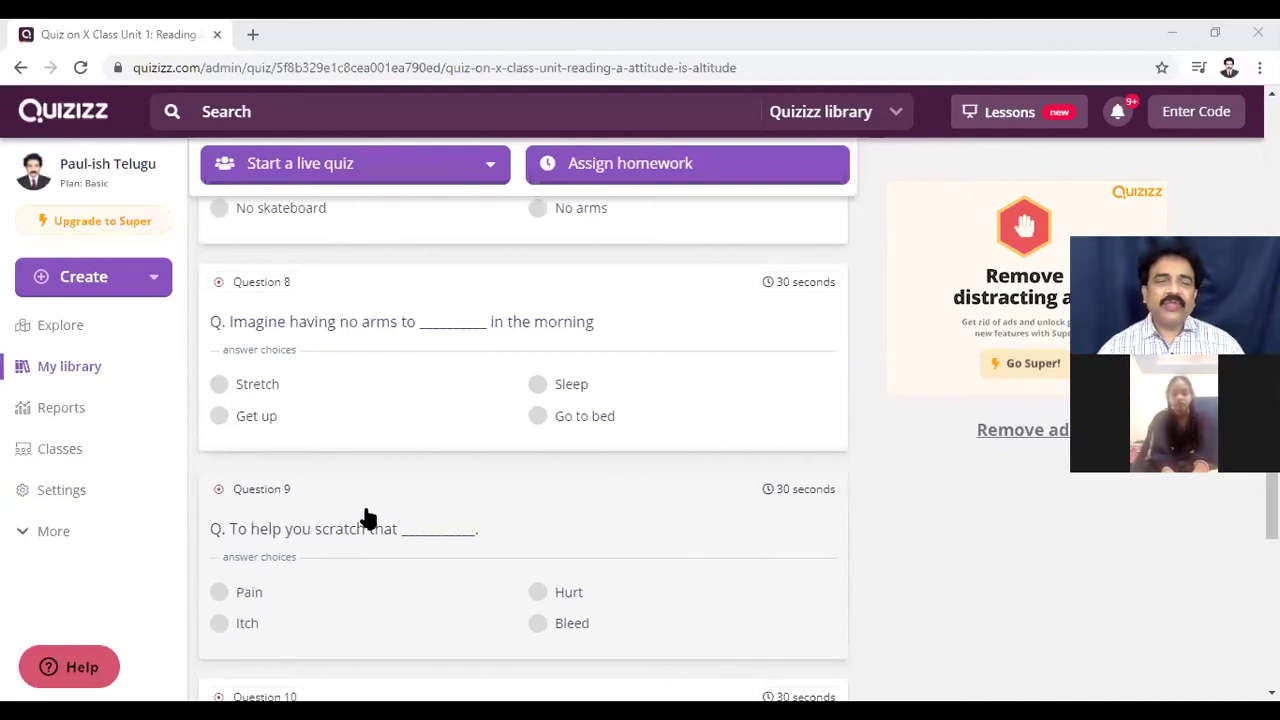
scroll(366, 517, down, 1)
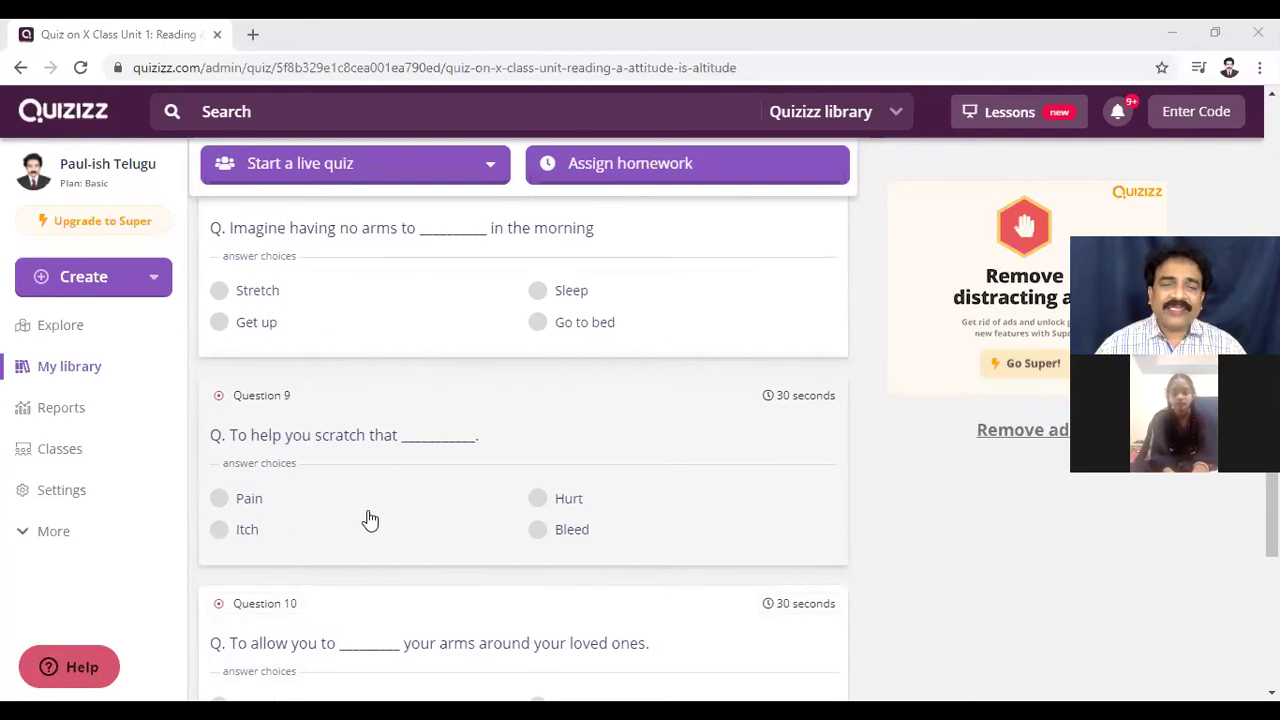
scroll(368, 519, down, 1)
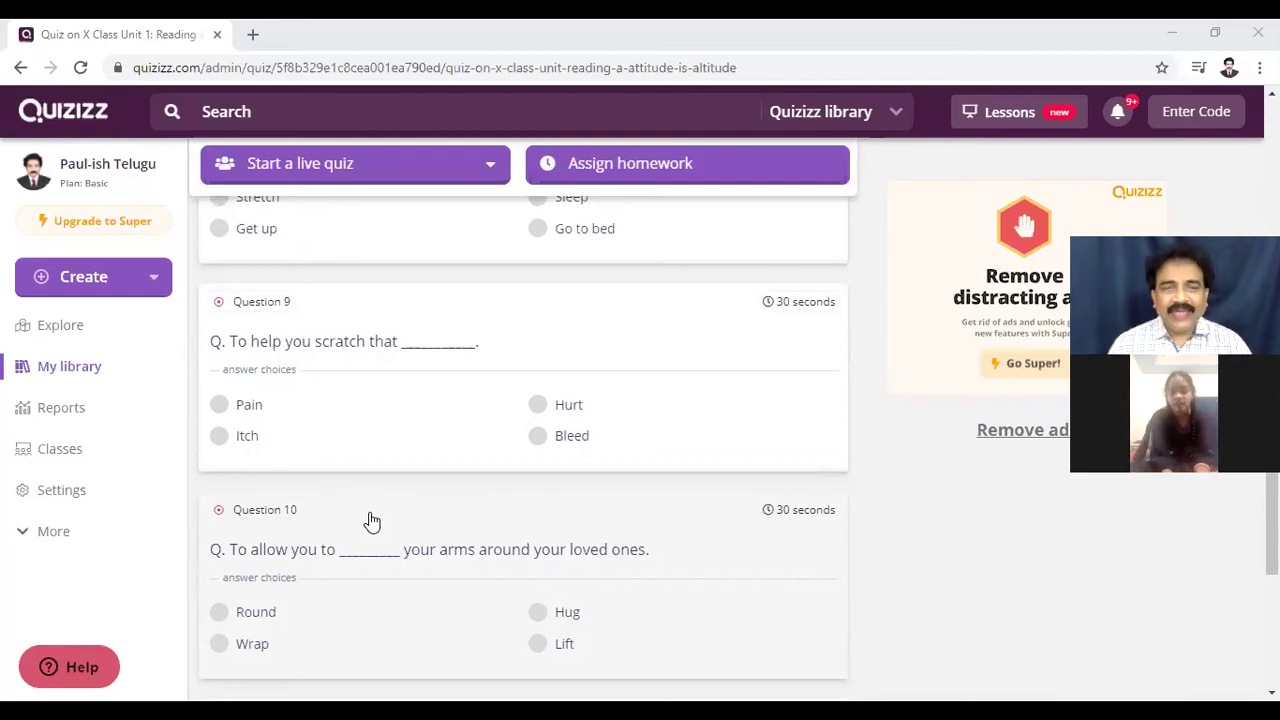
scroll(373, 520, down, 1)
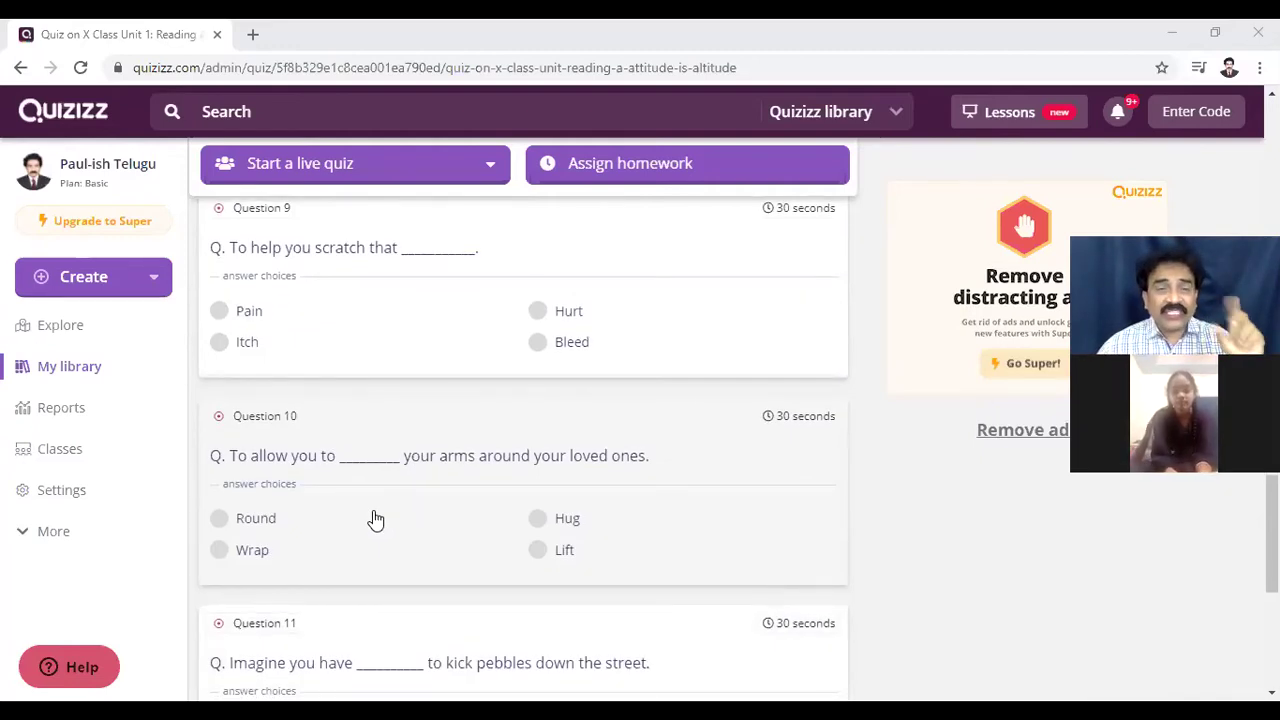
scroll(375, 519, down, 2)
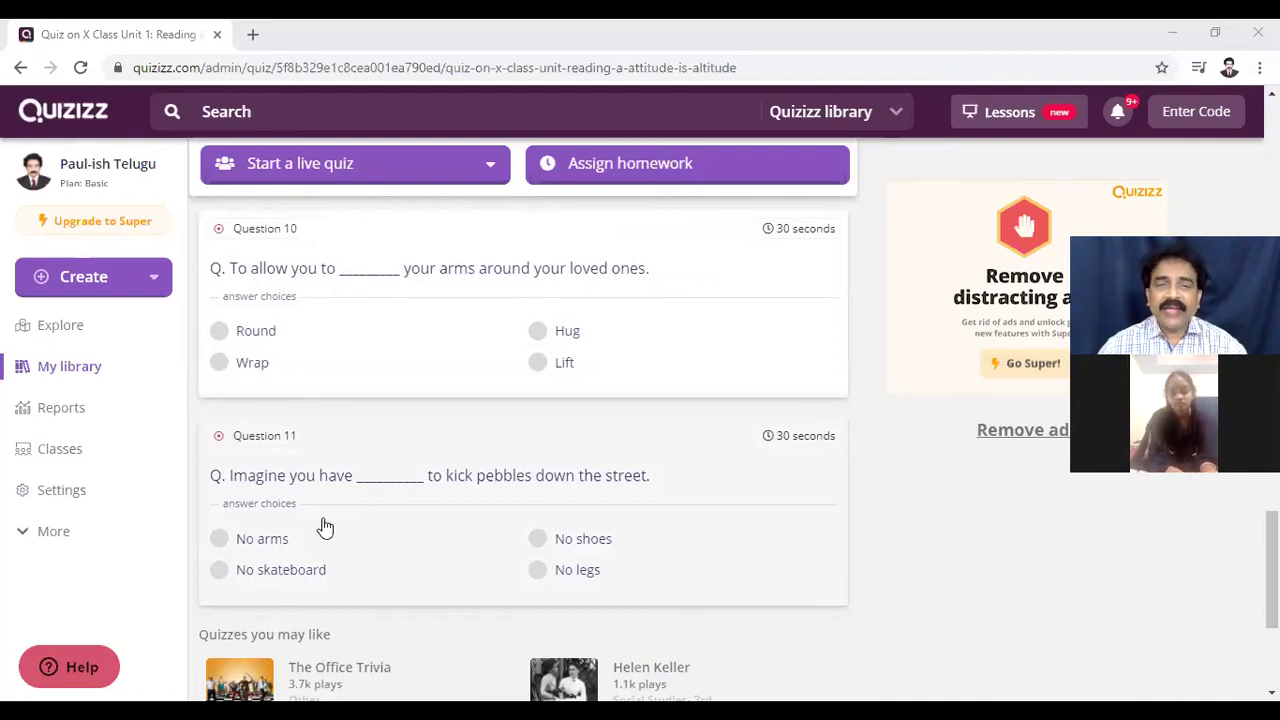
scroll(331, 531, down, 1)
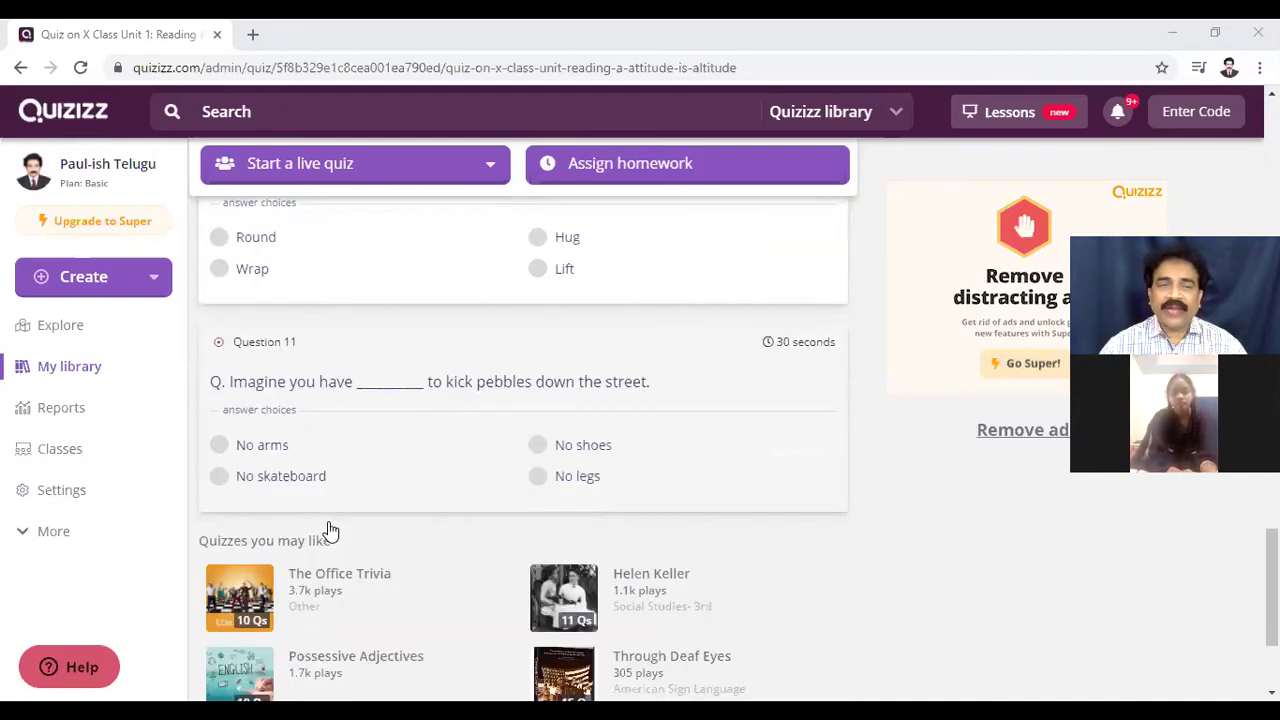
scroll(328, 528, down, 1)
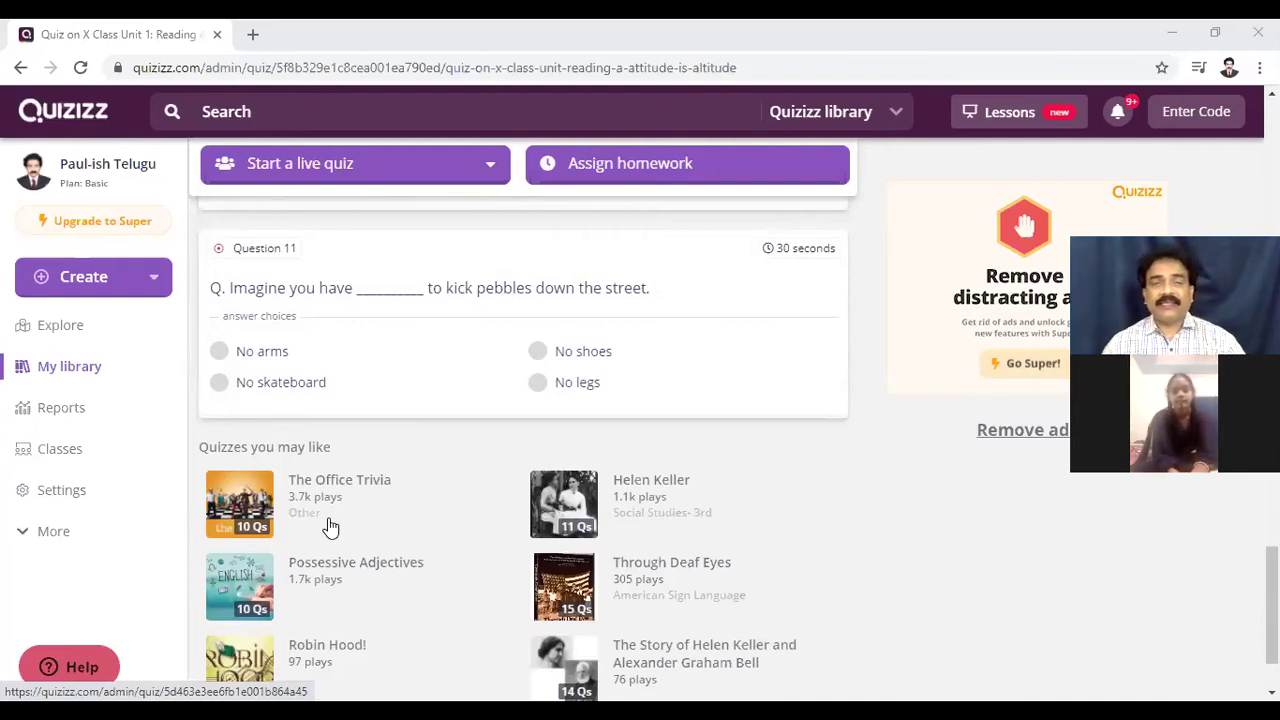
Step: Launch the quiz as a live session in Classic mode and set the waiting room theme to Synthwave
scroll(384, 488, up, 3)
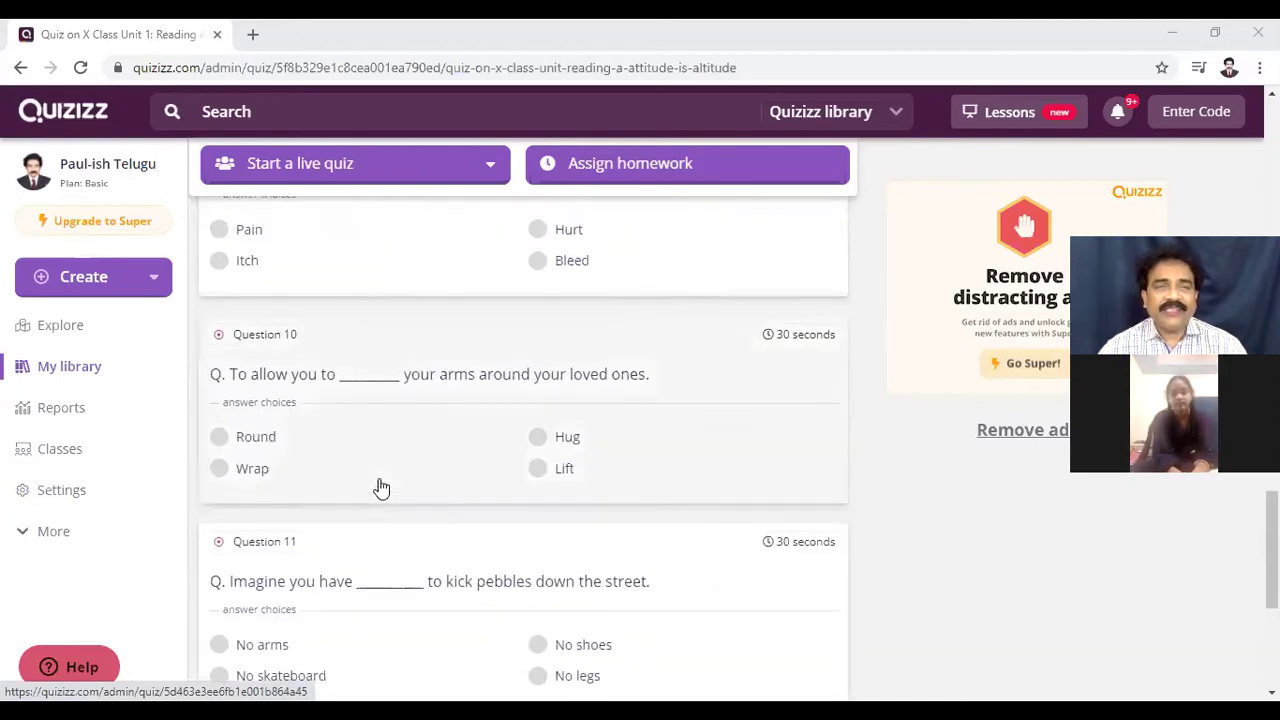
scroll(384, 480, up, 5)
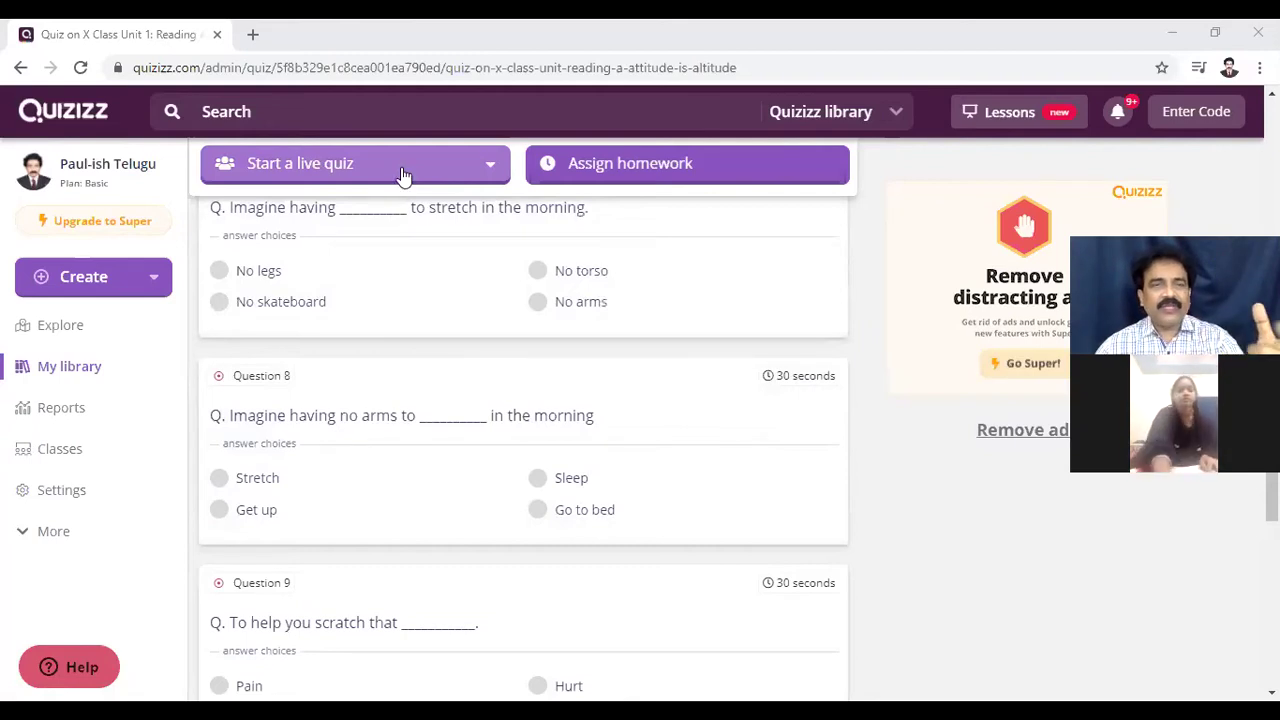
click(403, 175)
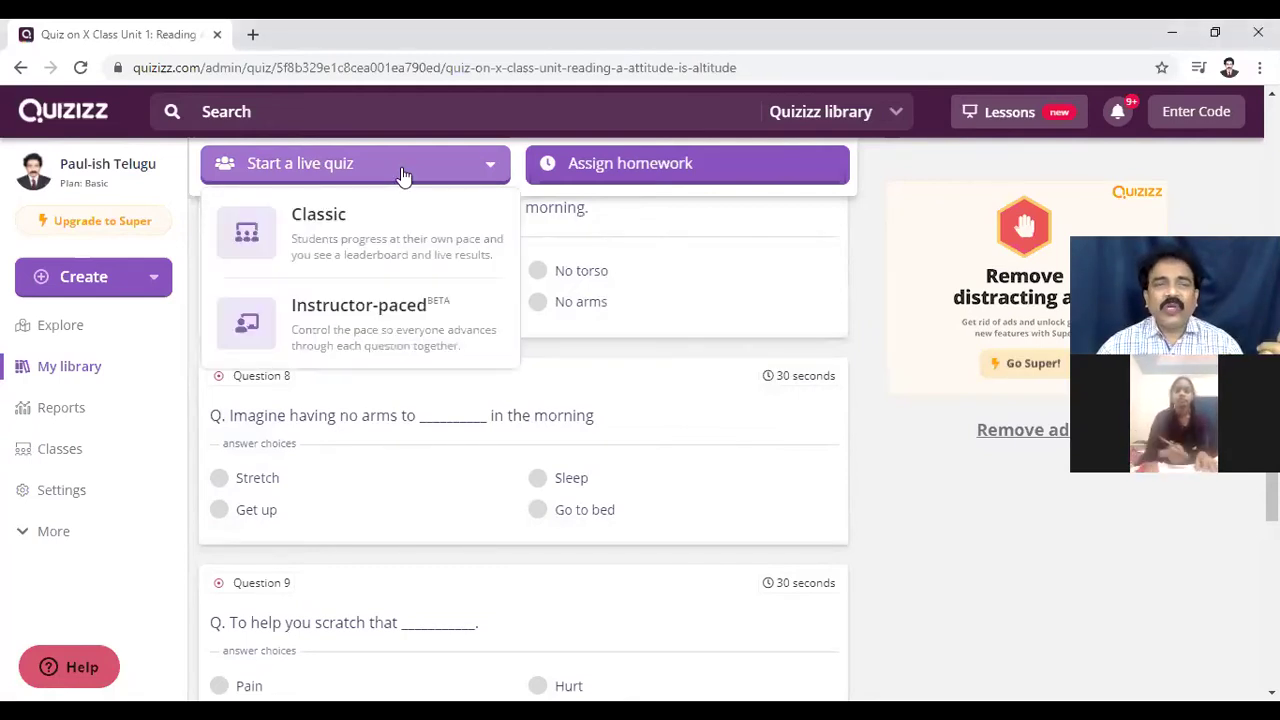
click(369, 221)
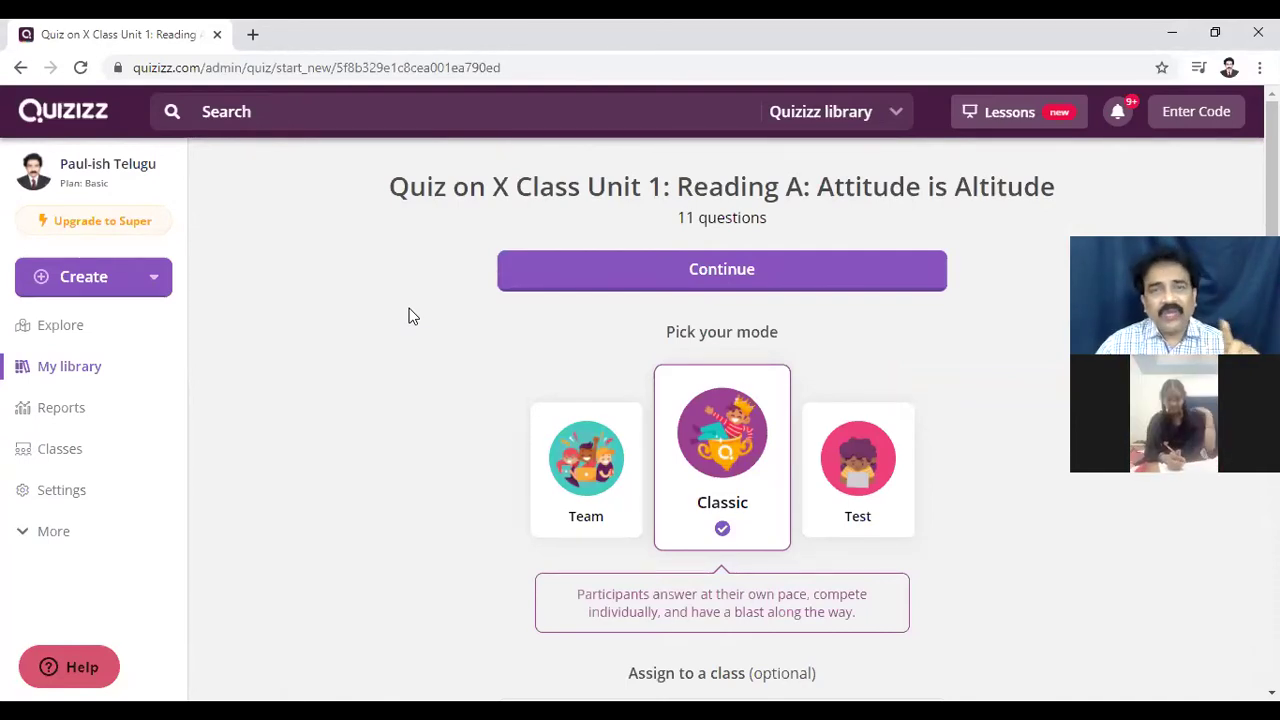
click(633, 286)
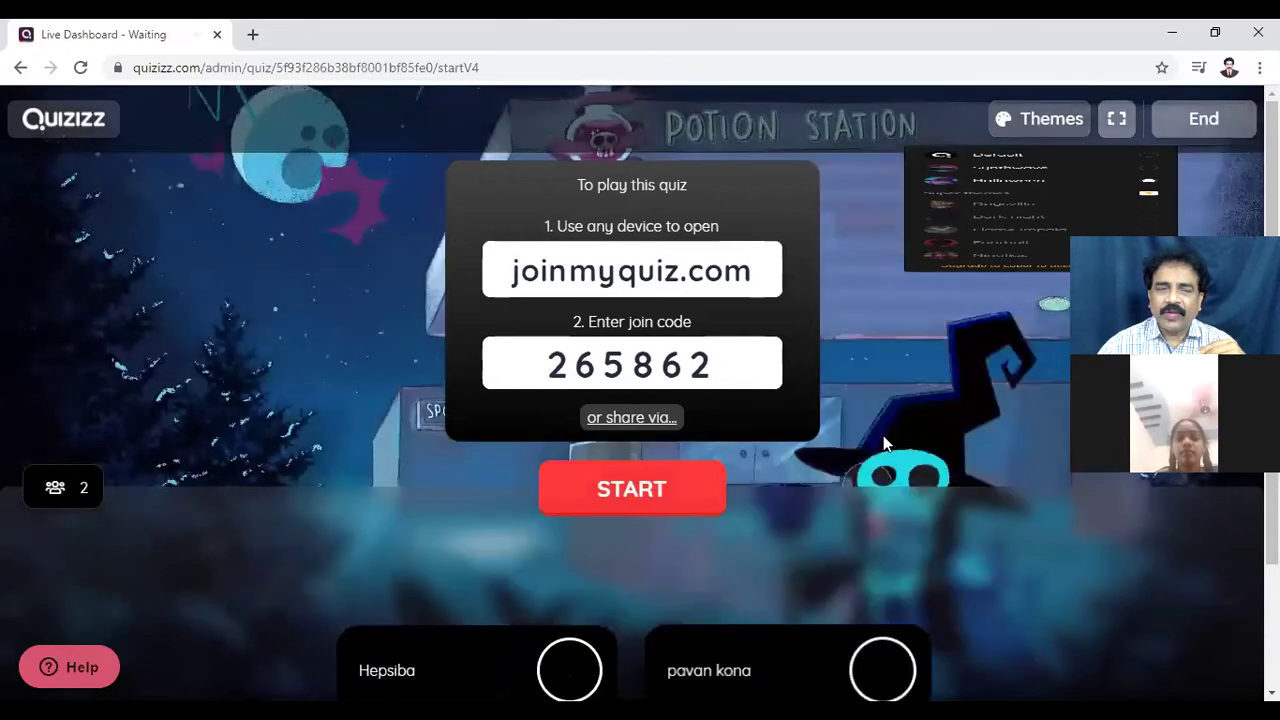
click(1006, 246)
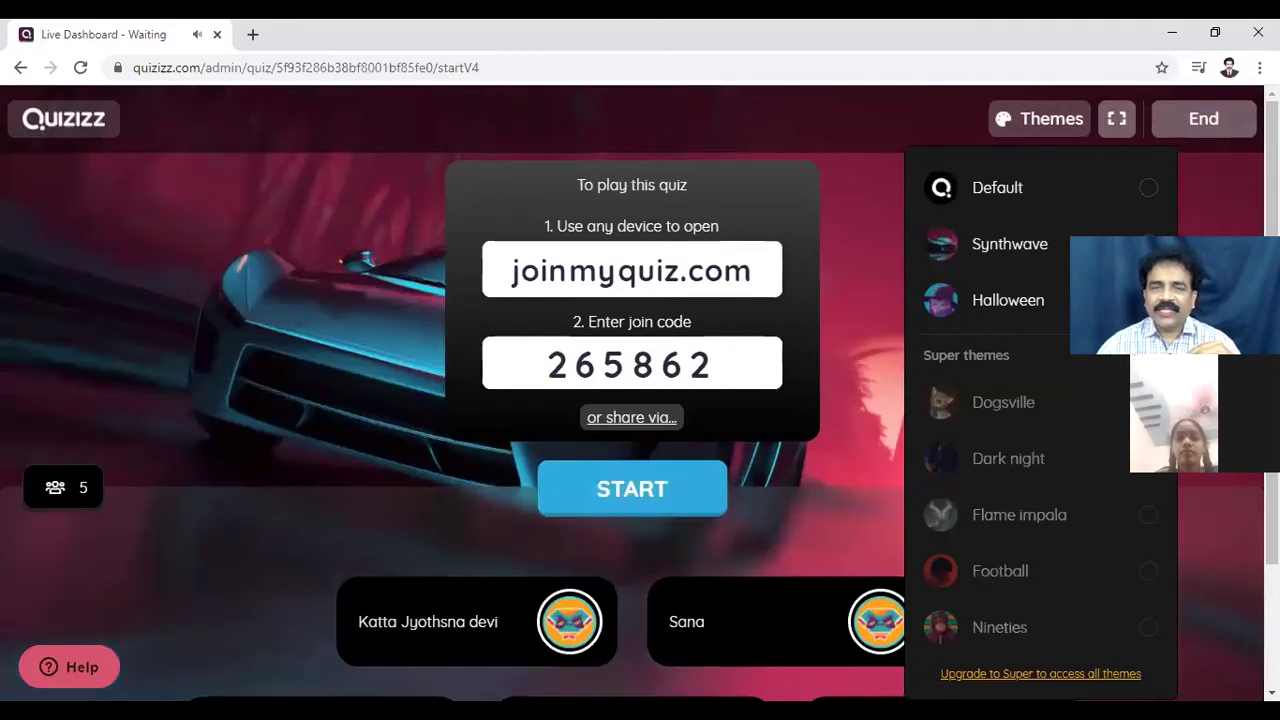
Step: Examine the live session's waiting room to see which participants have joined
scroll(640, 400, down, 2)
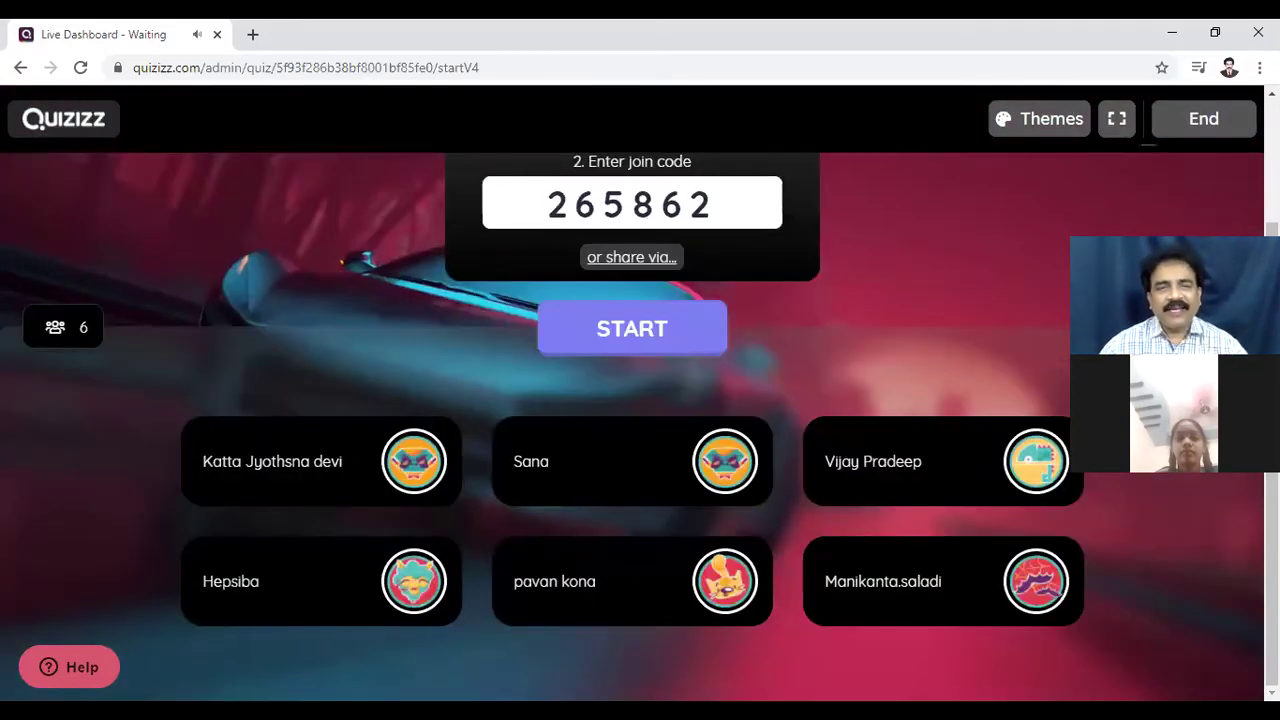
scroll(640, 400, down, 1)
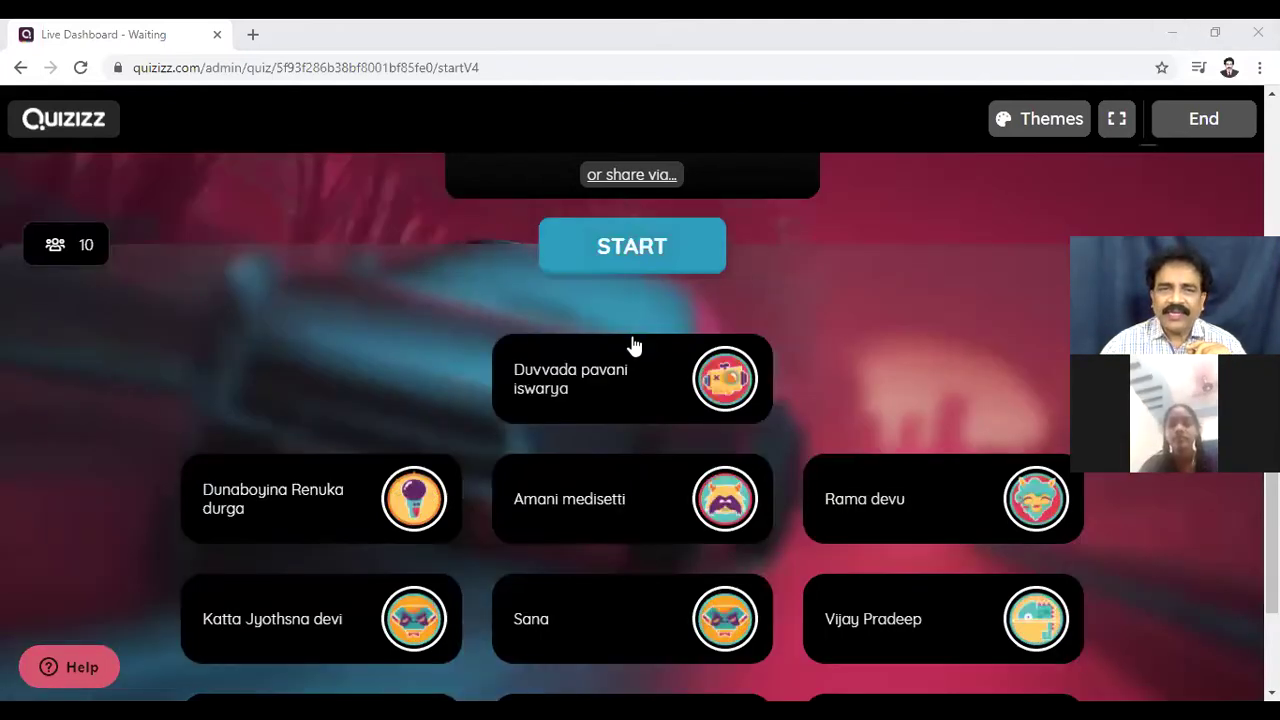
scroll(632, 345, down, 1)
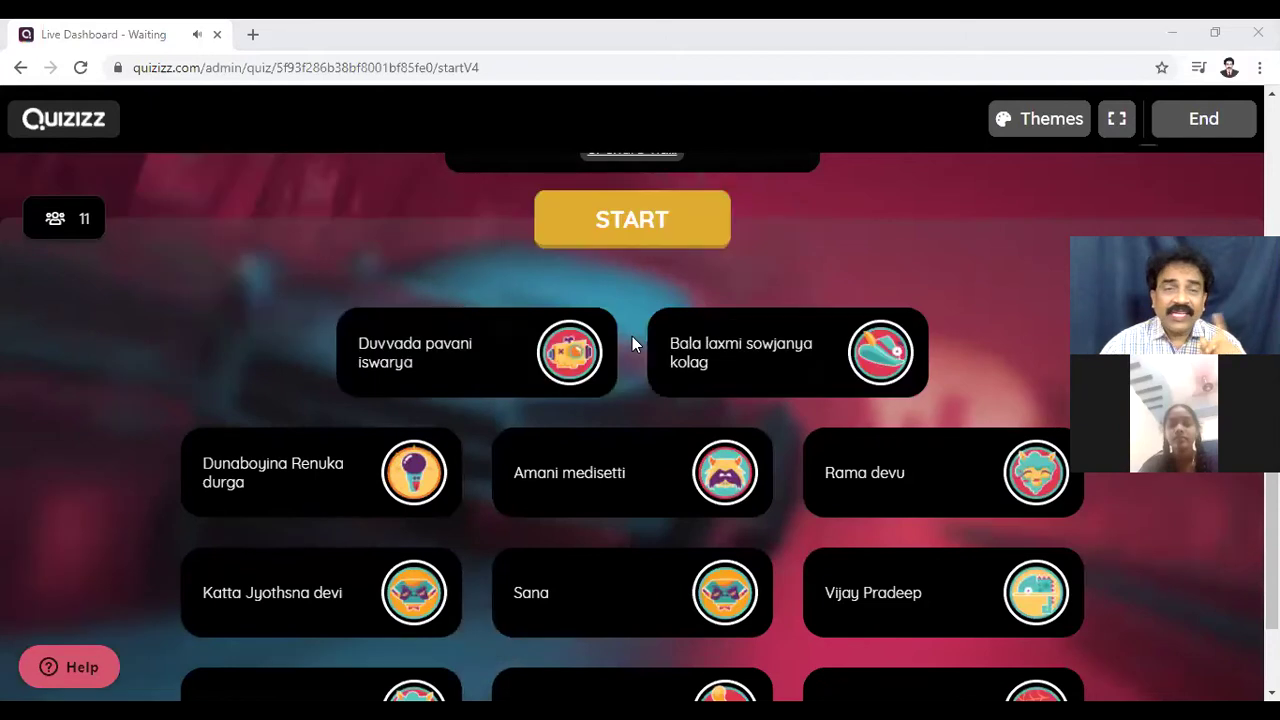
scroll(630, 337, up, 1)
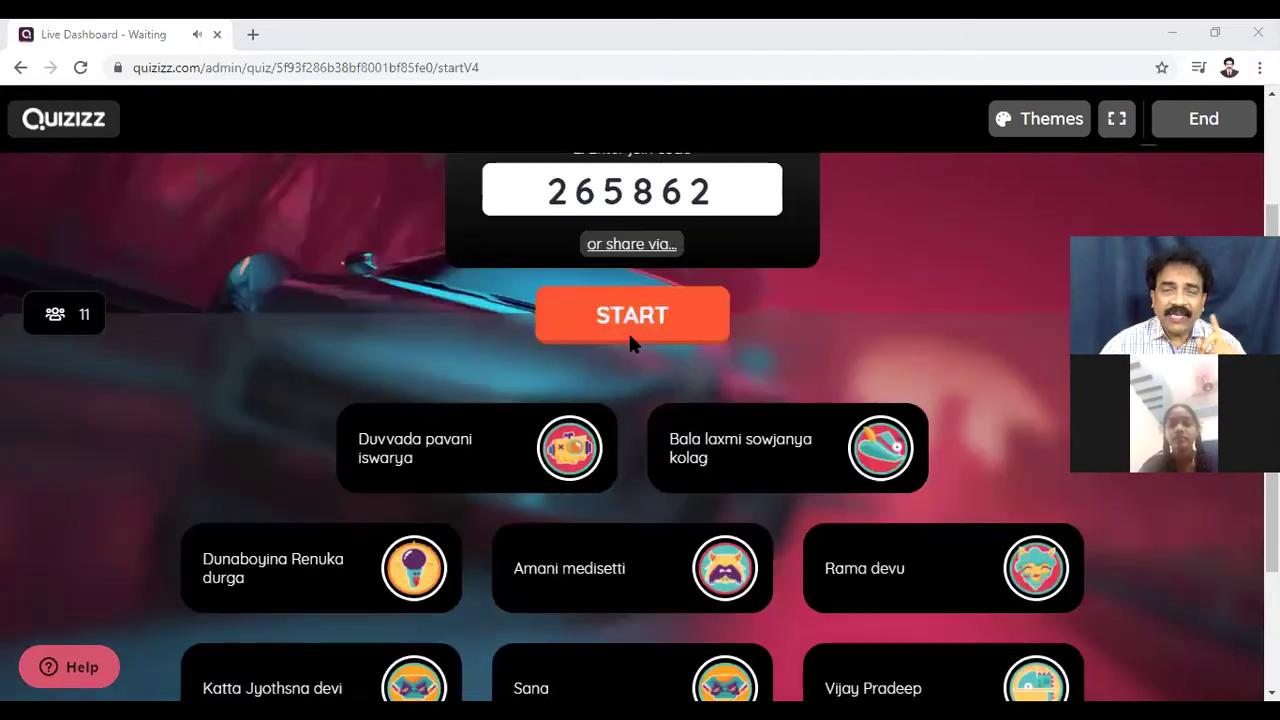
scroll(630, 340, down, 2)
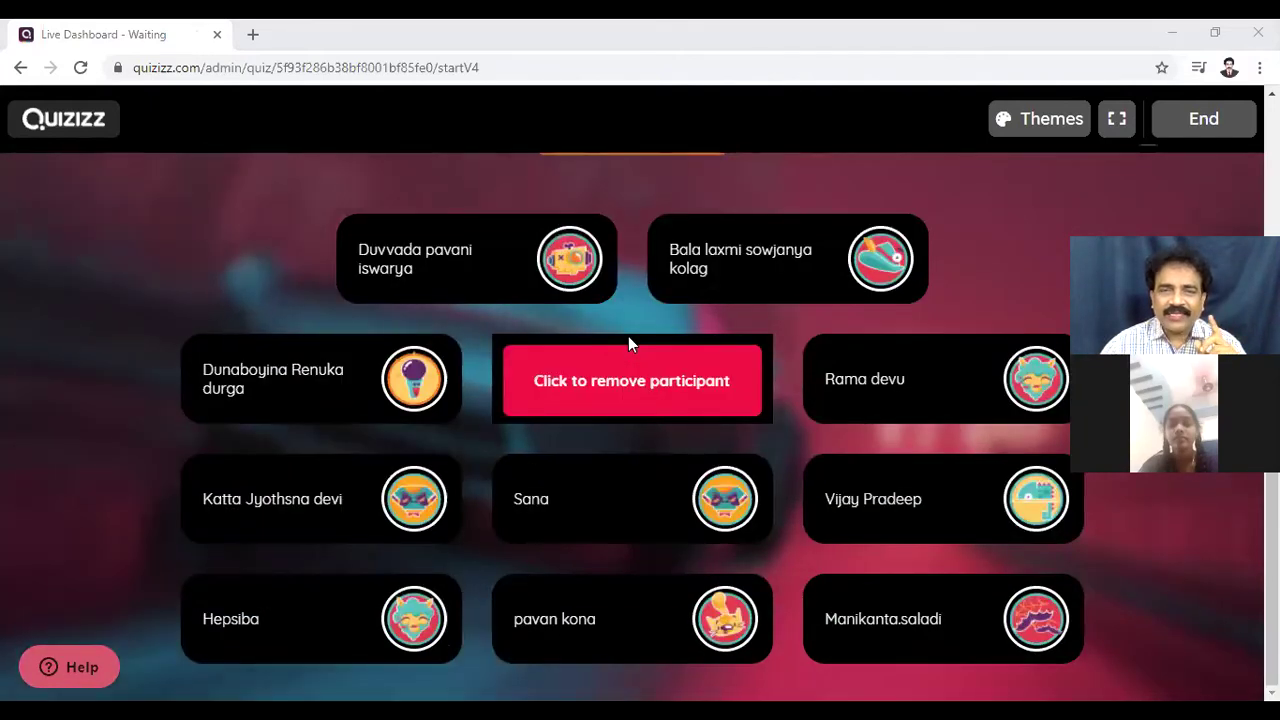
scroll(414, 384, up, 4)
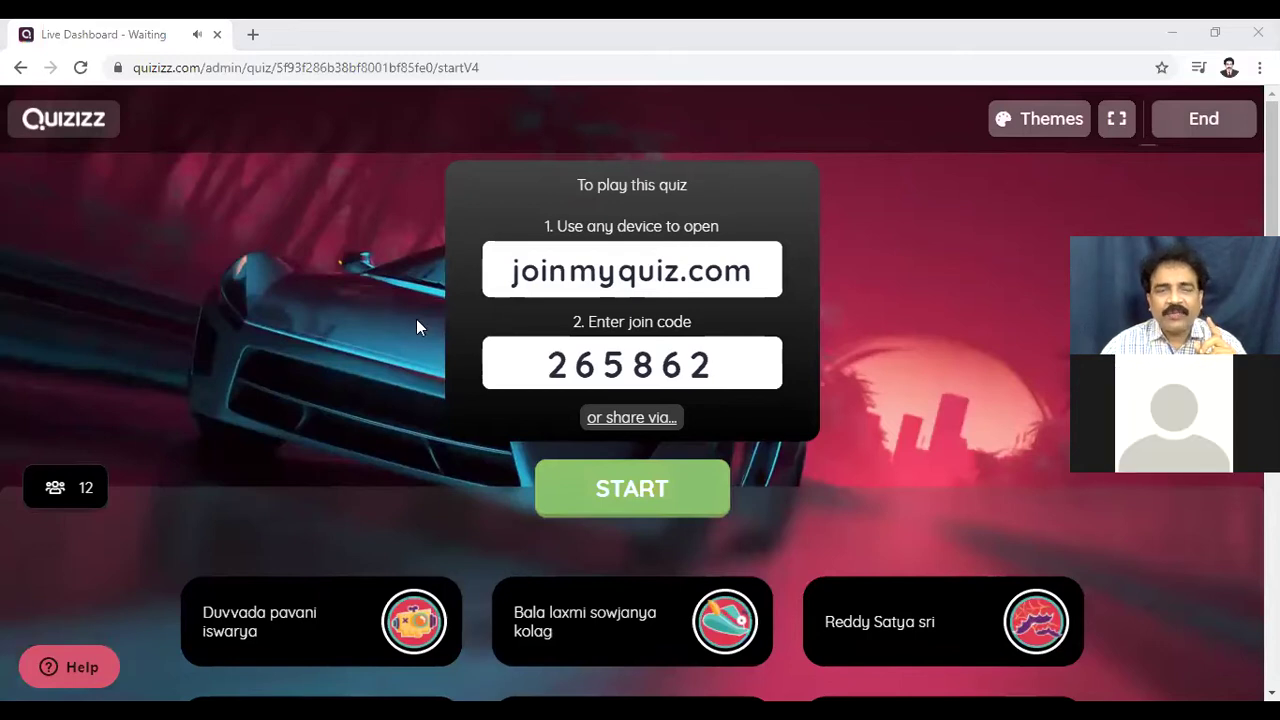
scroll(416, 325, down, 4)
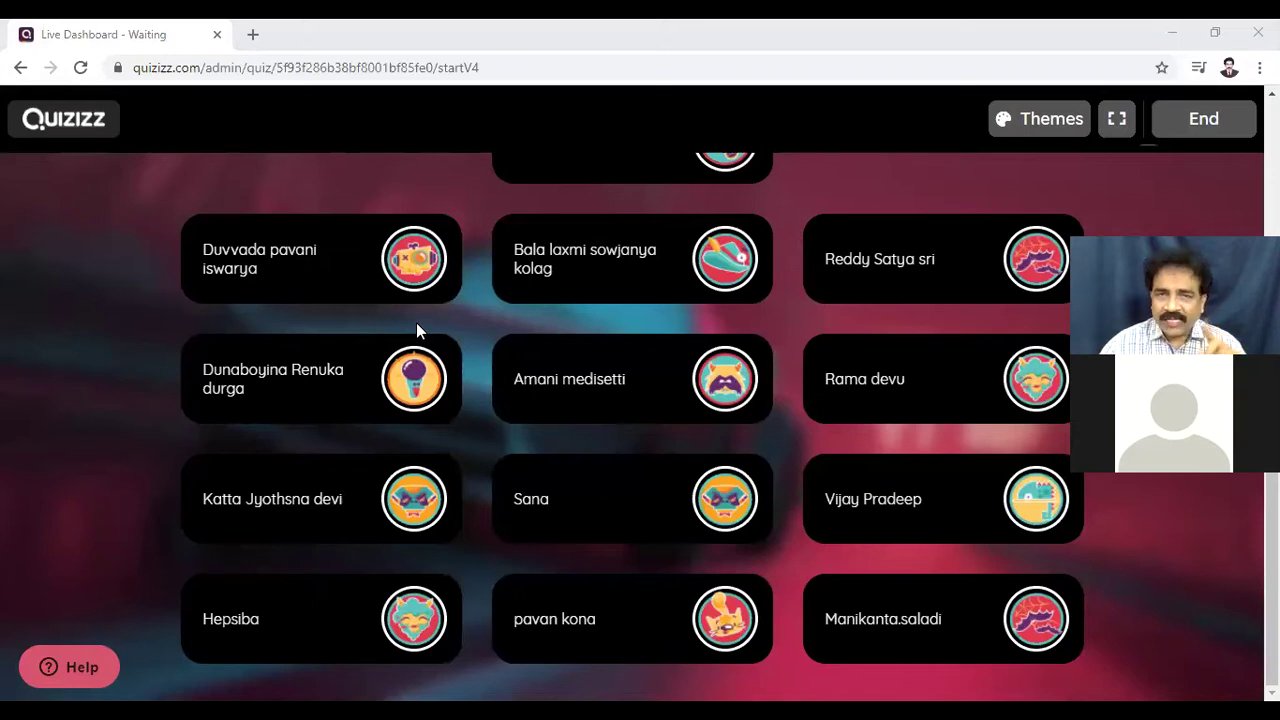
scroll(416, 322, up, 2)
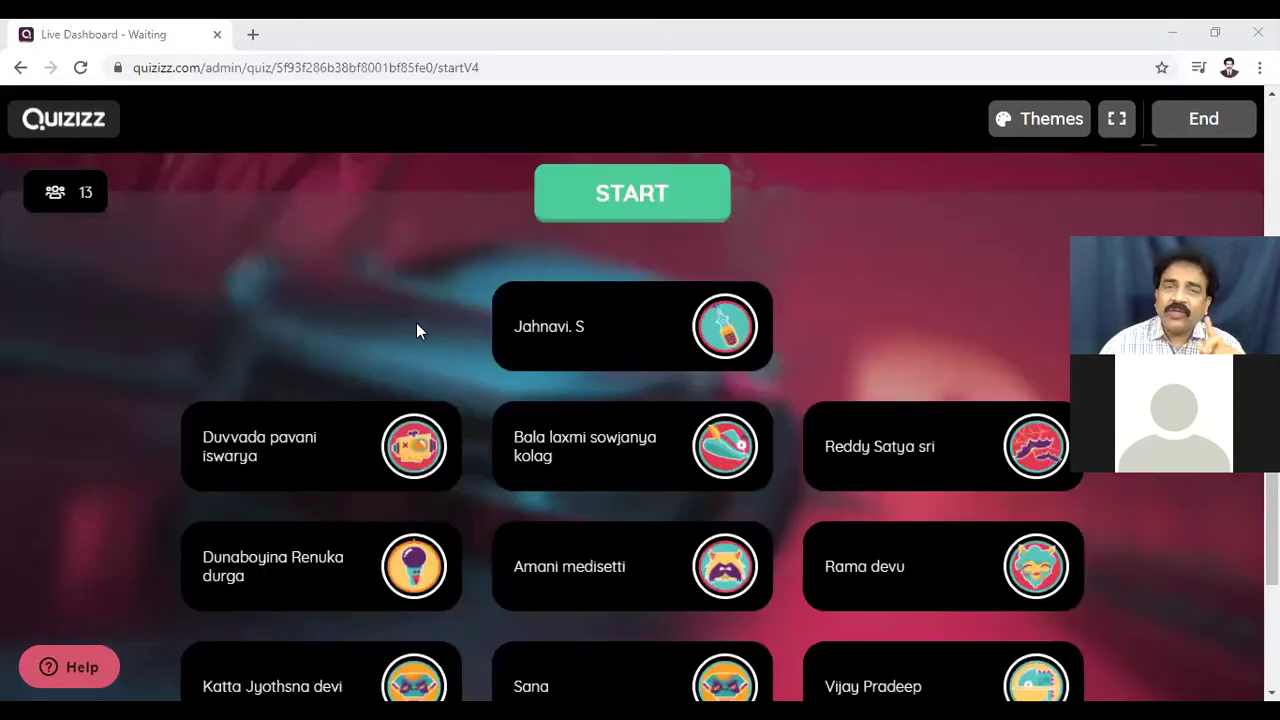